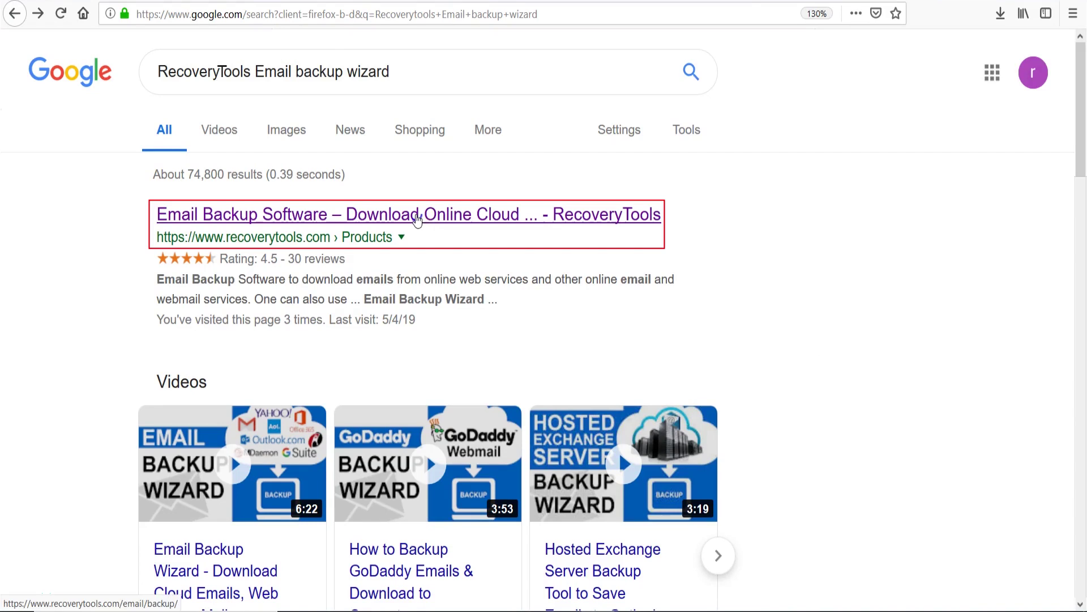
Download the Email Backup Wizard installer from the RecoveryTools page and launch setup-email-backup.exe
click(417, 220)
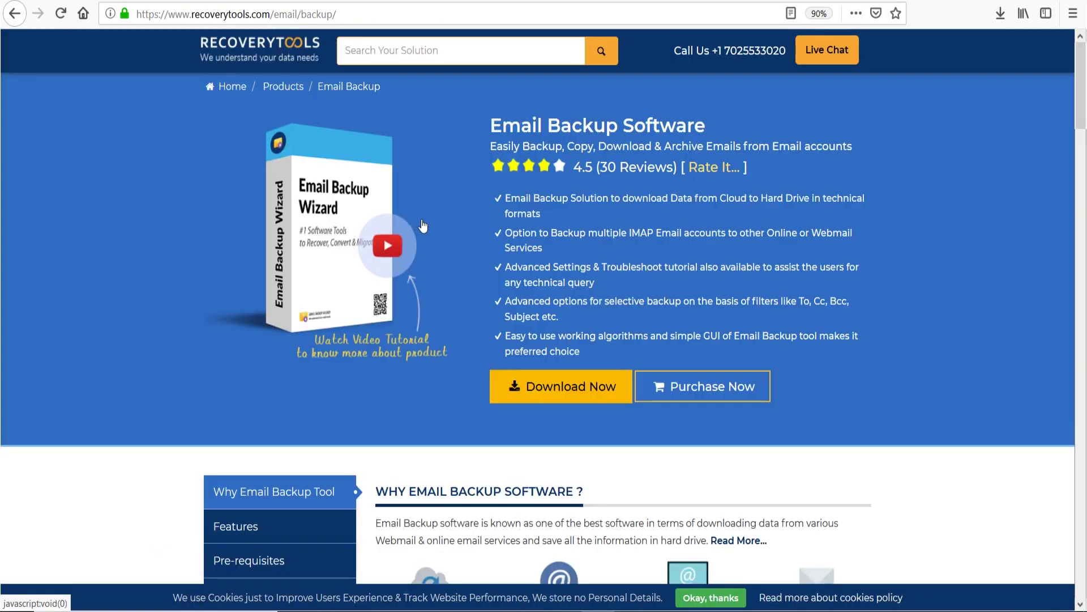
click(548, 385)
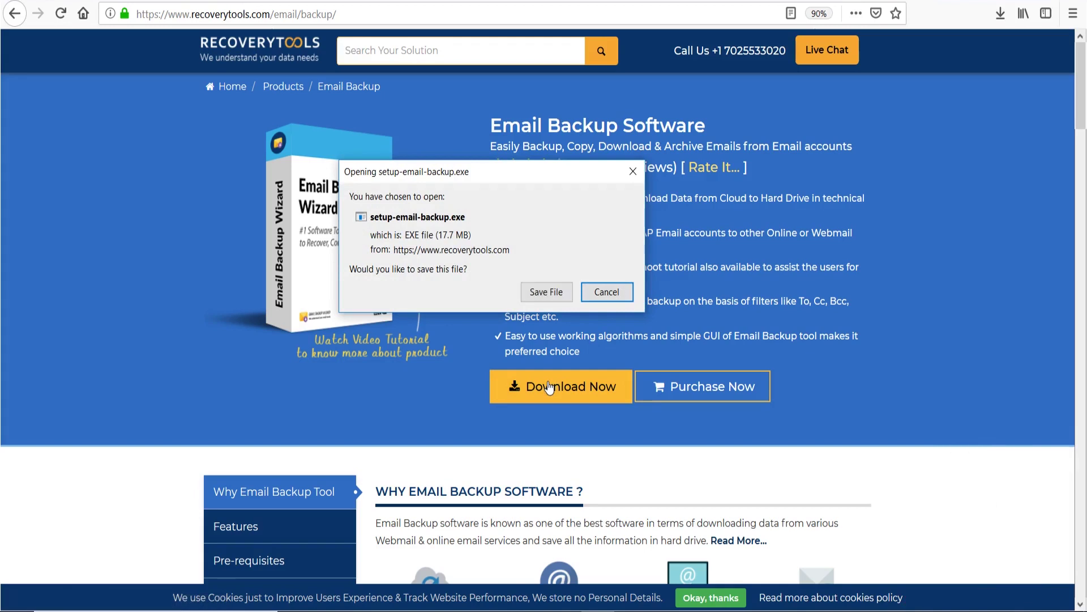
click(549, 294)
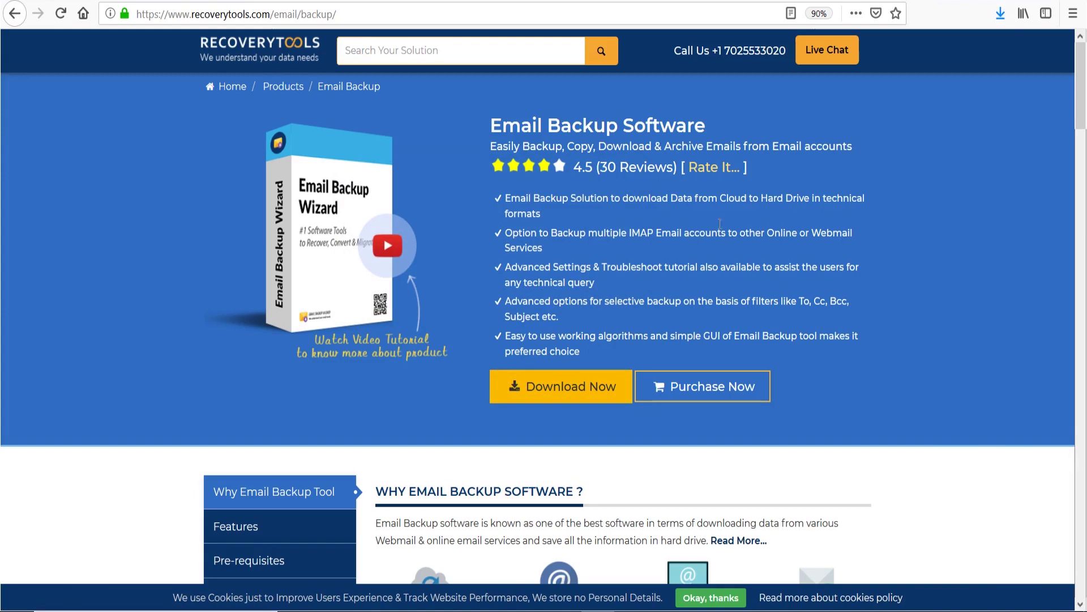
click(1001, 14)
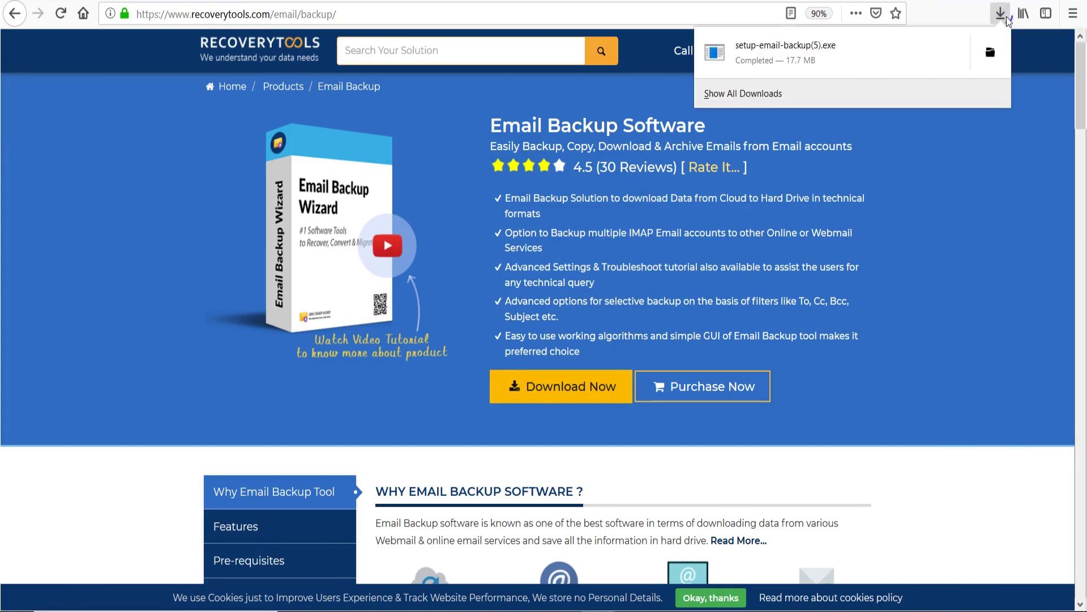
click(810, 66)
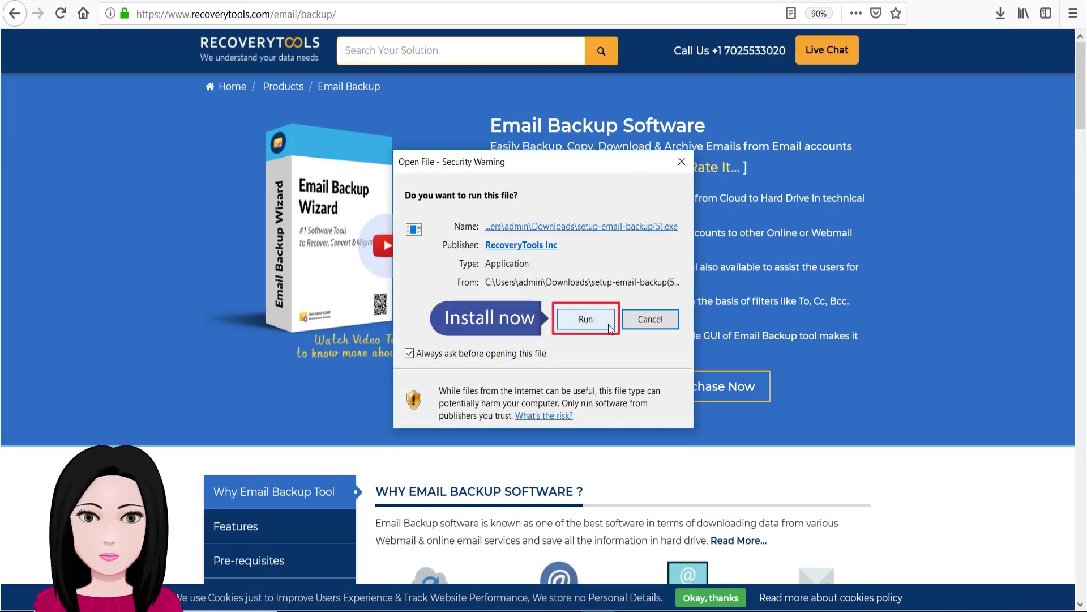
Run the setup, accept the license agreement, install, and launch Email Backup Wizard
click(587, 318)
click(570, 331)
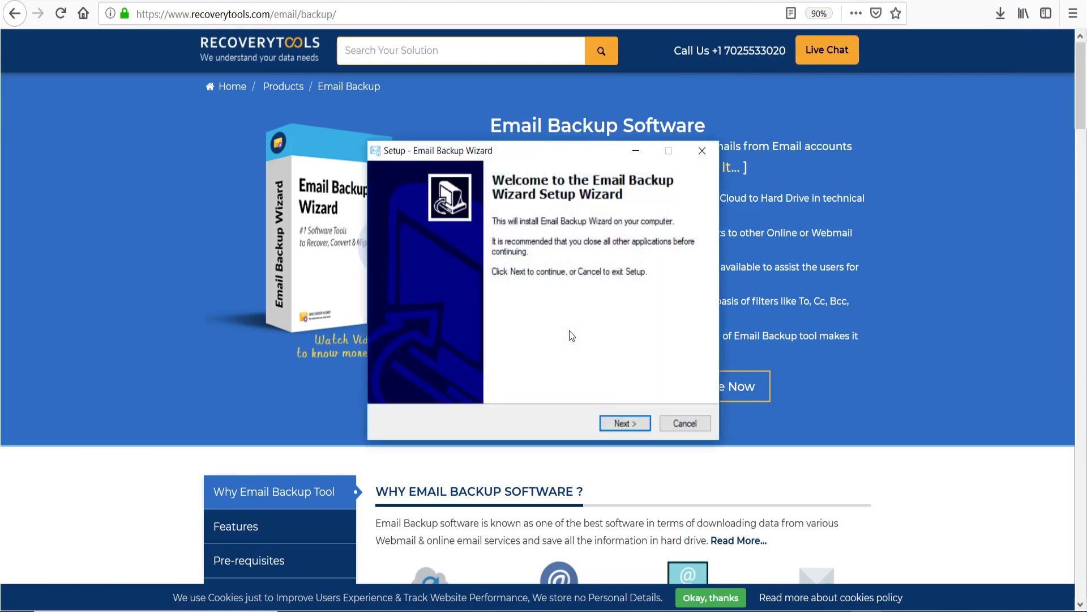
click(637, 422)
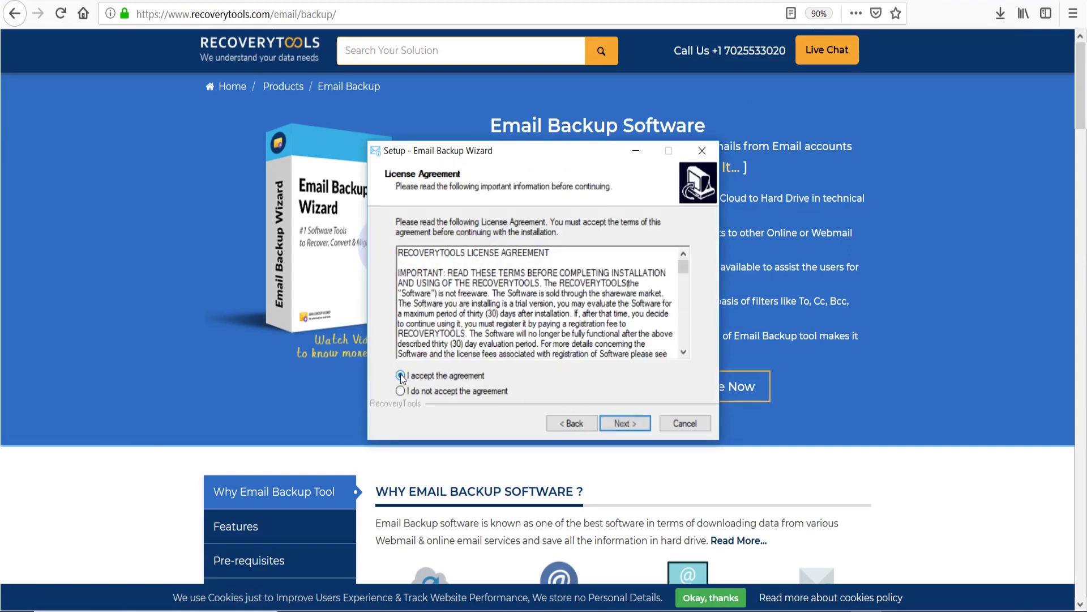
click(642, 427)
click(641, 427)
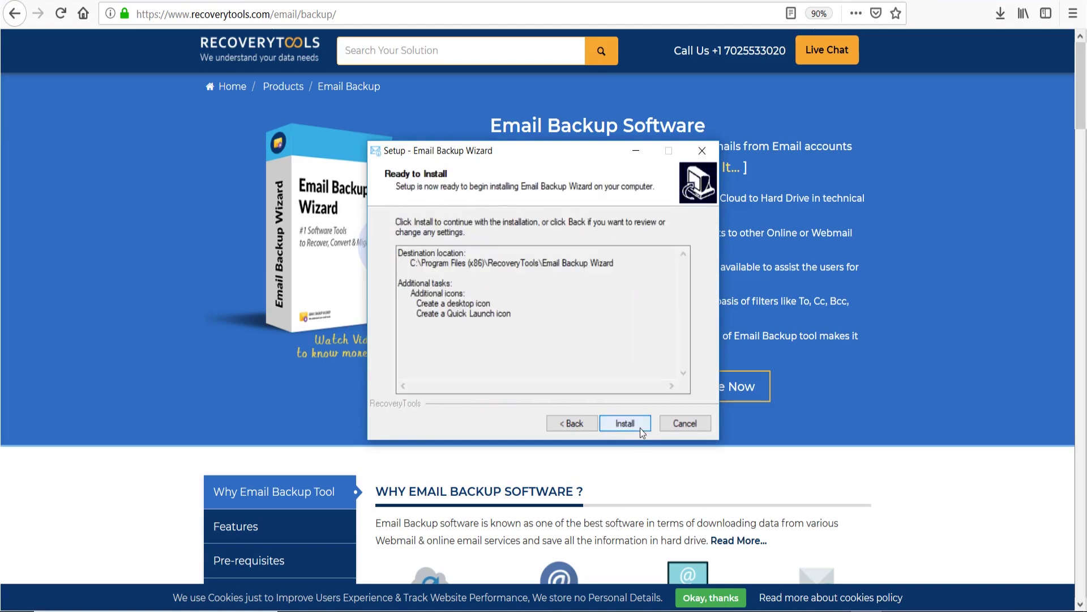
click(640, 427)
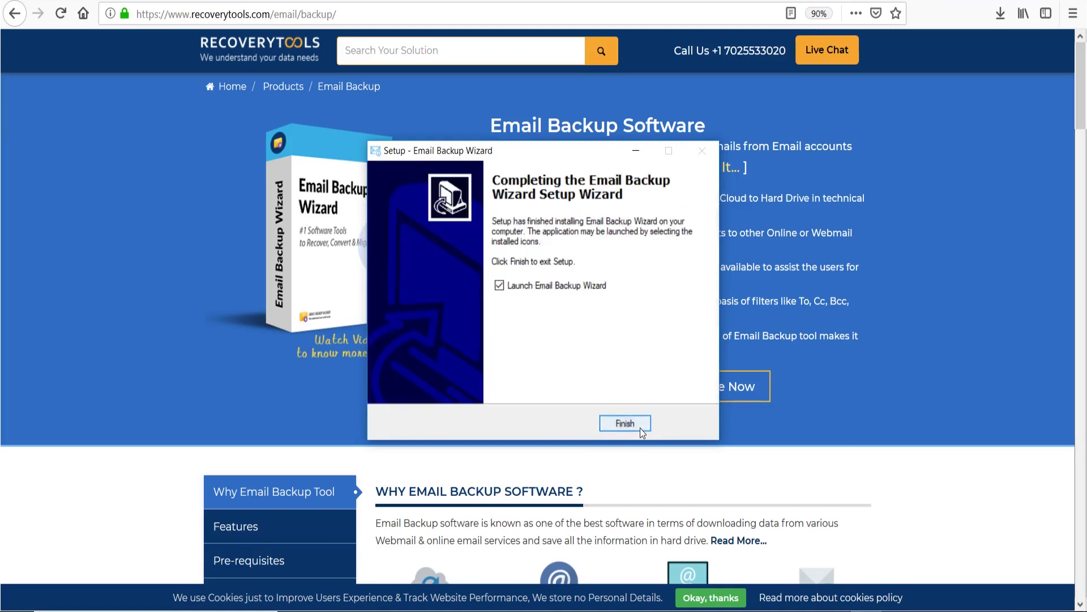
click(640, 427)
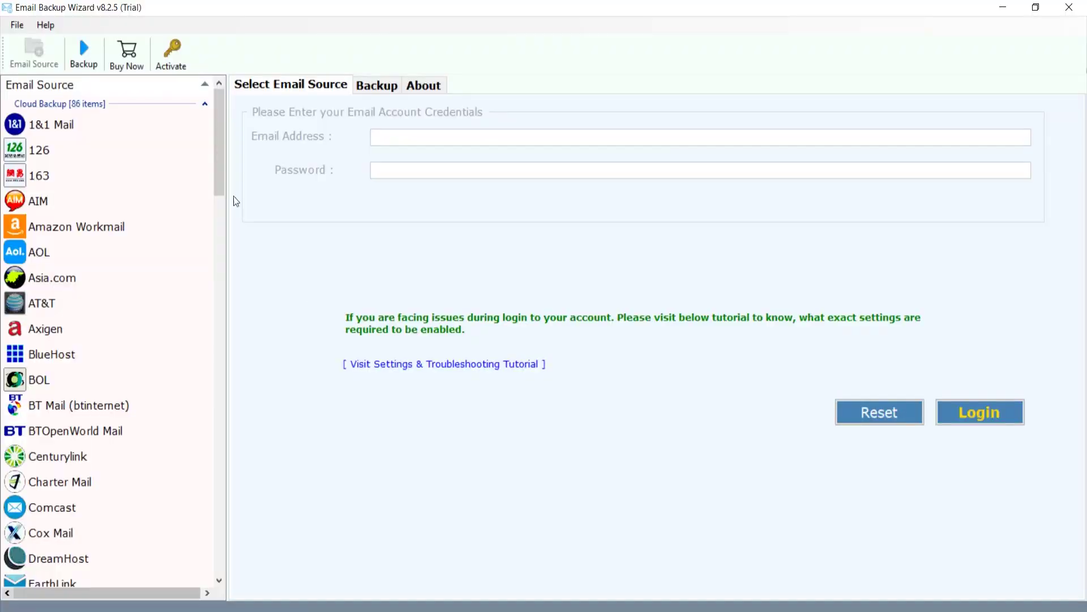
Scroll the Email Source list down and select Telus Mail
drag(220, 184, 208, 508)
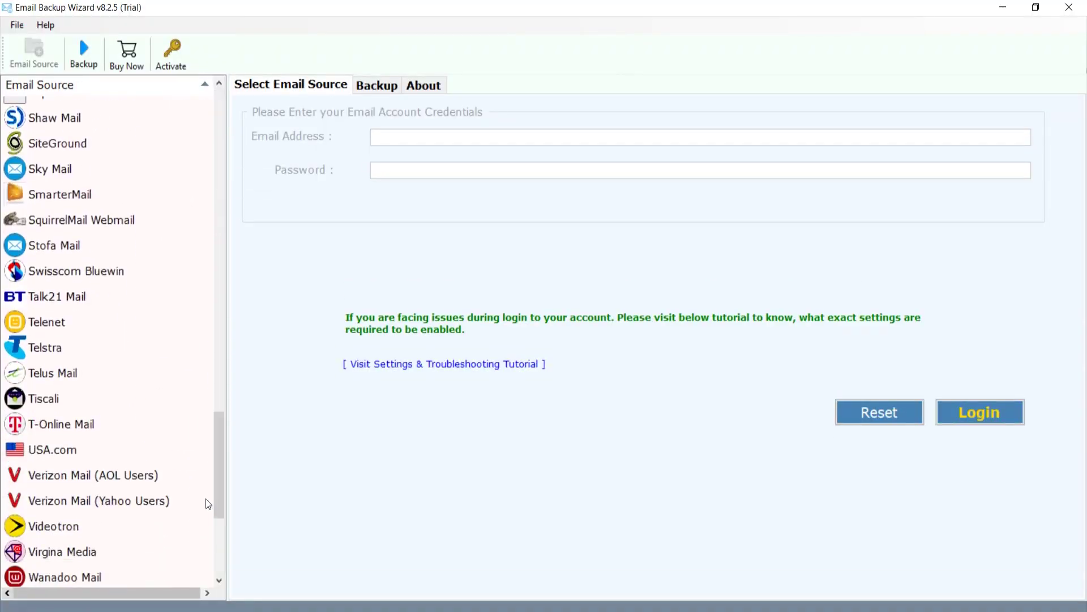
click(102, 376)
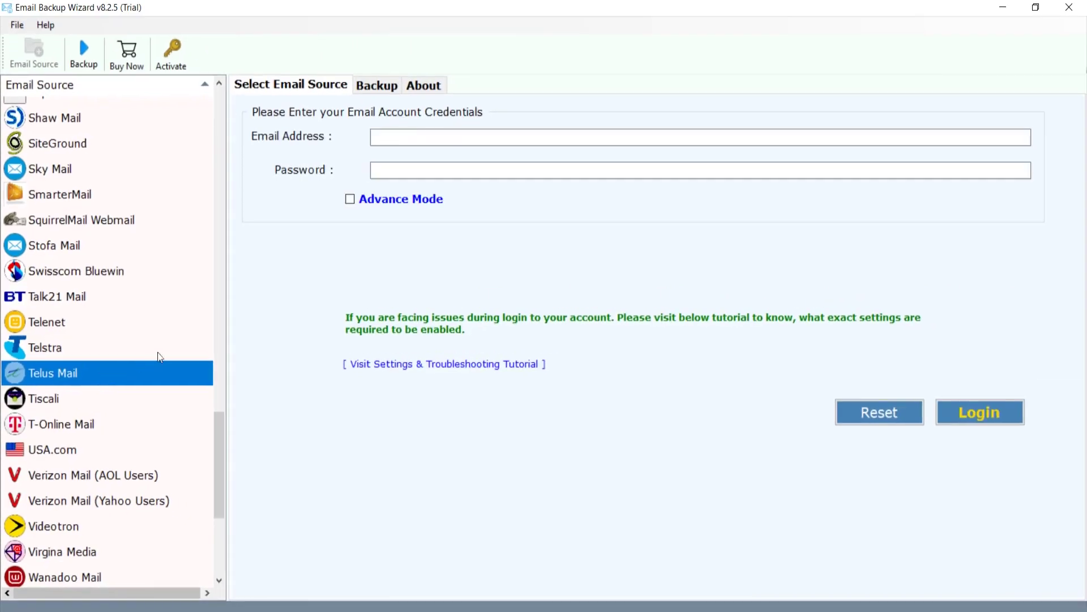
Log in with the Telus account's email address and password
click(379, 137)
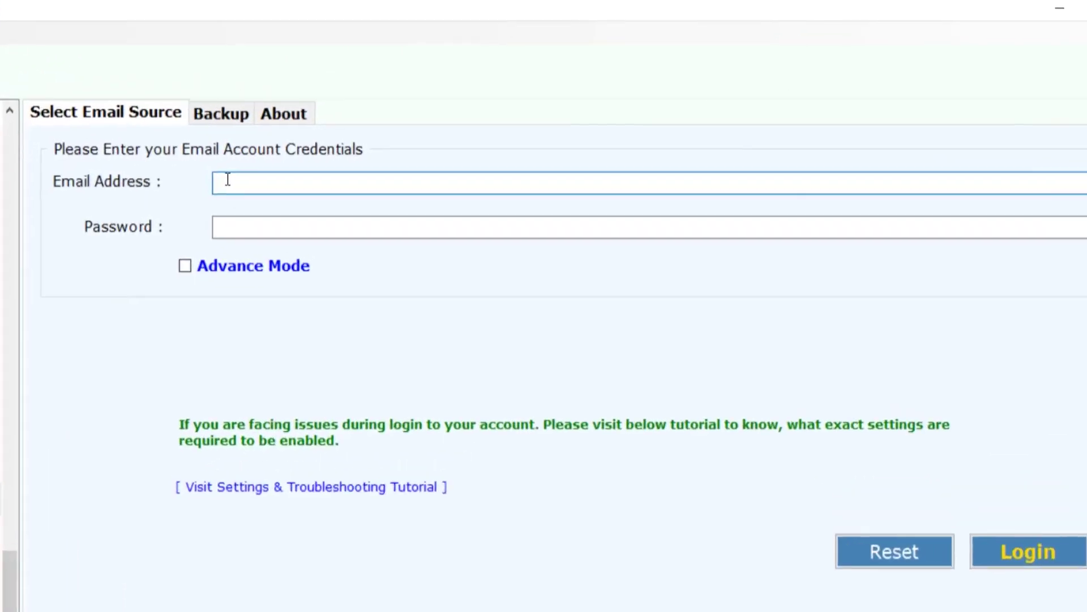
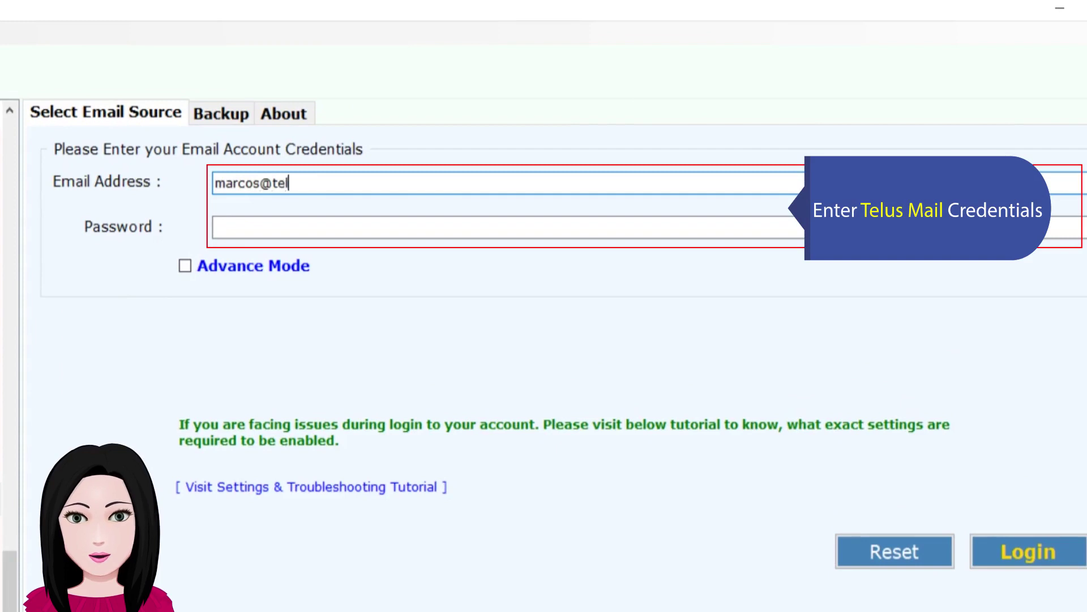
key(Tab)
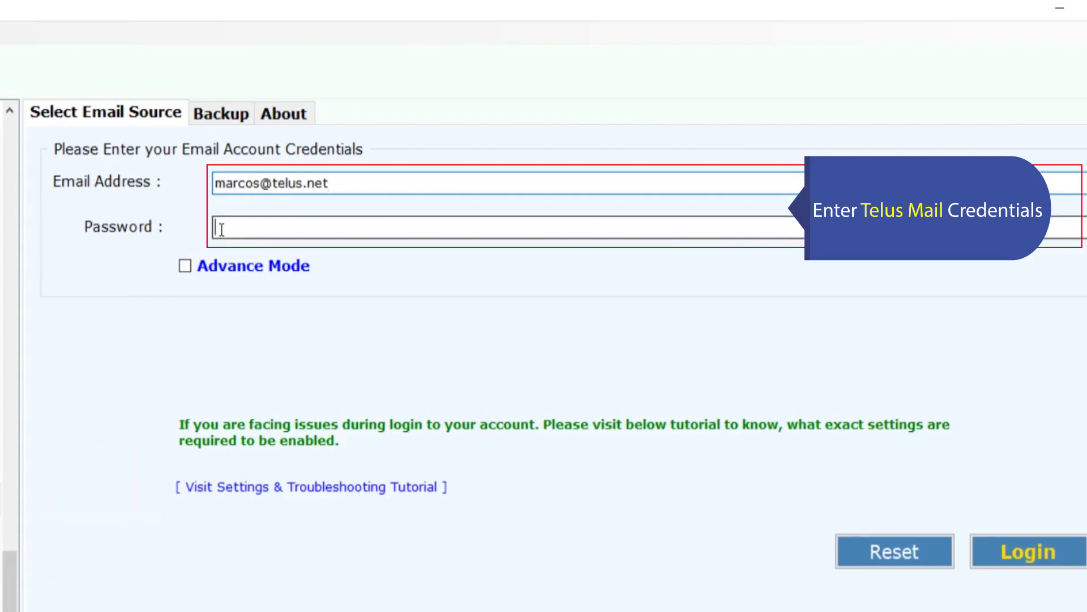
text(•••)
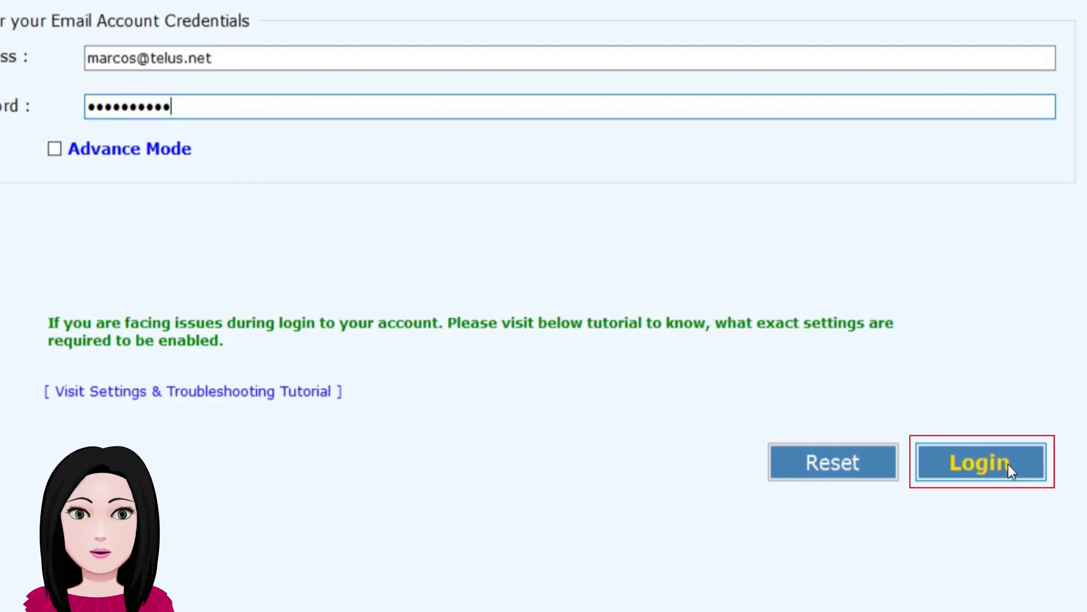
click(1008, 464)
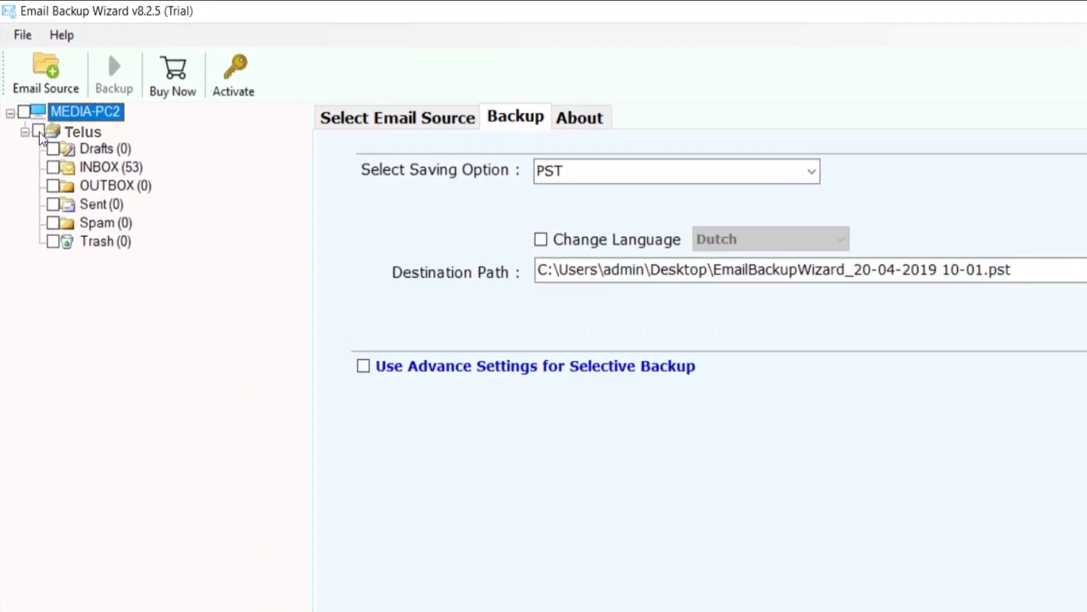
Check the Telus account with all its folders and open the Select Saving Option dropdown
click(38, 131)
click(811, 173)
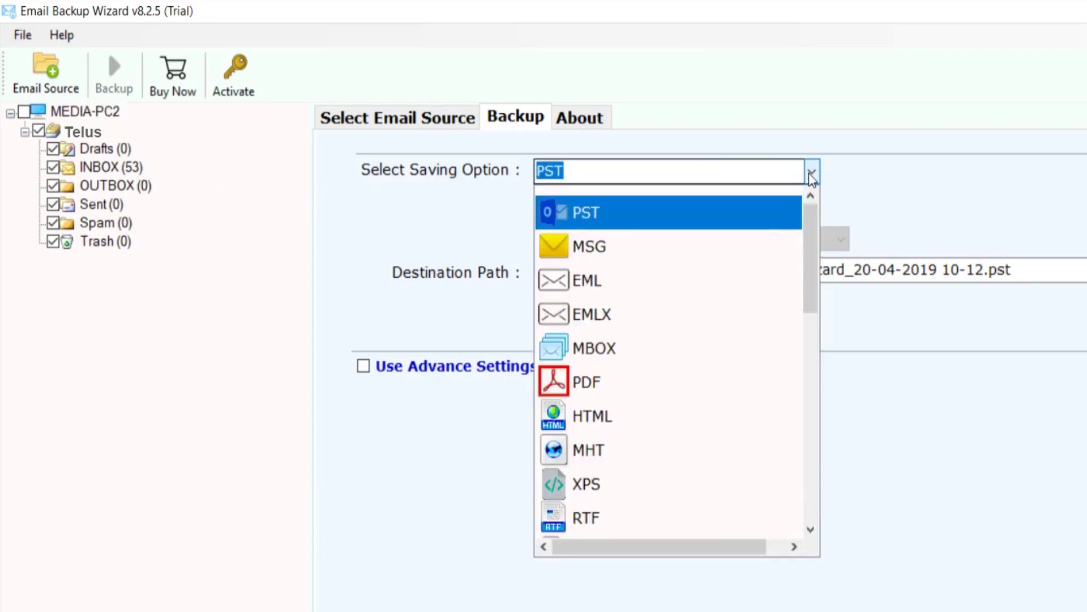
Choose PST as the output format and enable Change Language with Dutch selected
click(751, 214)
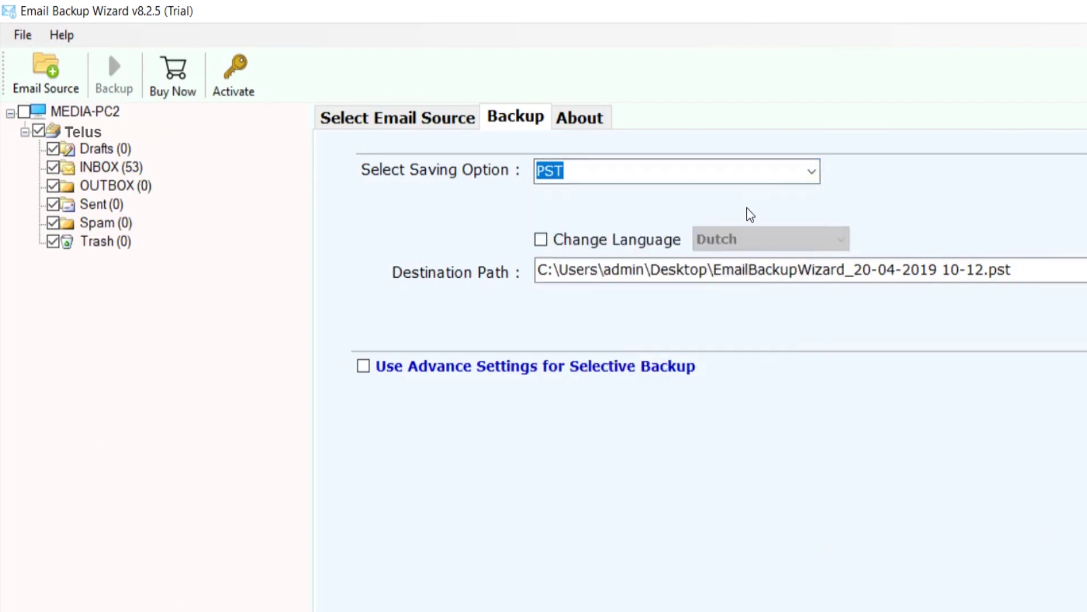
click(541, 240)
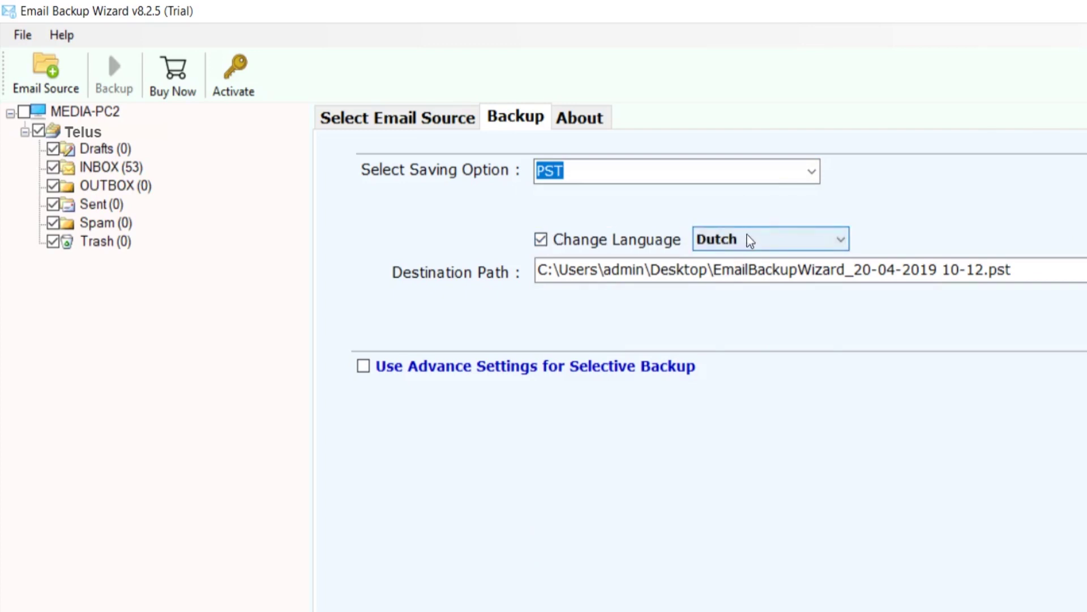
click(843, 241)
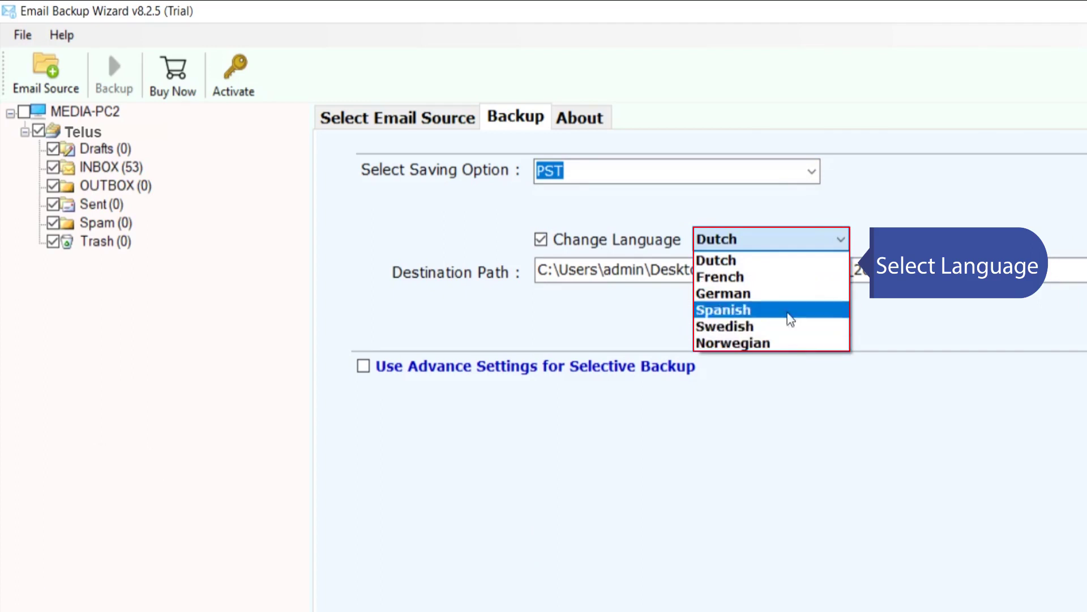
click(784, 264)
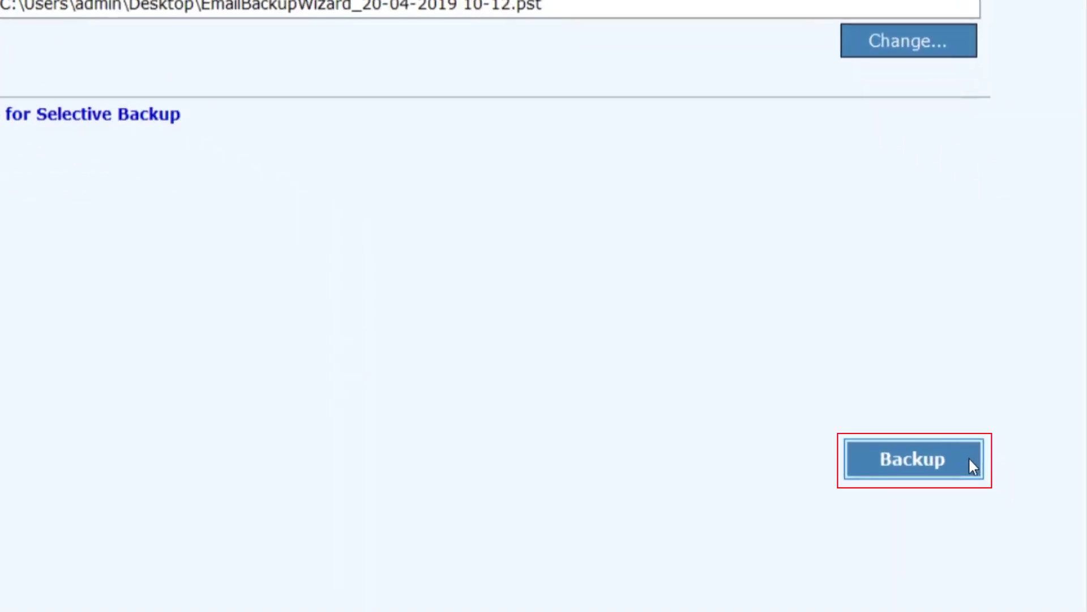
Run the PST backup and dismiss the conversion-completed and trial-limit notices
click(1009, 491)
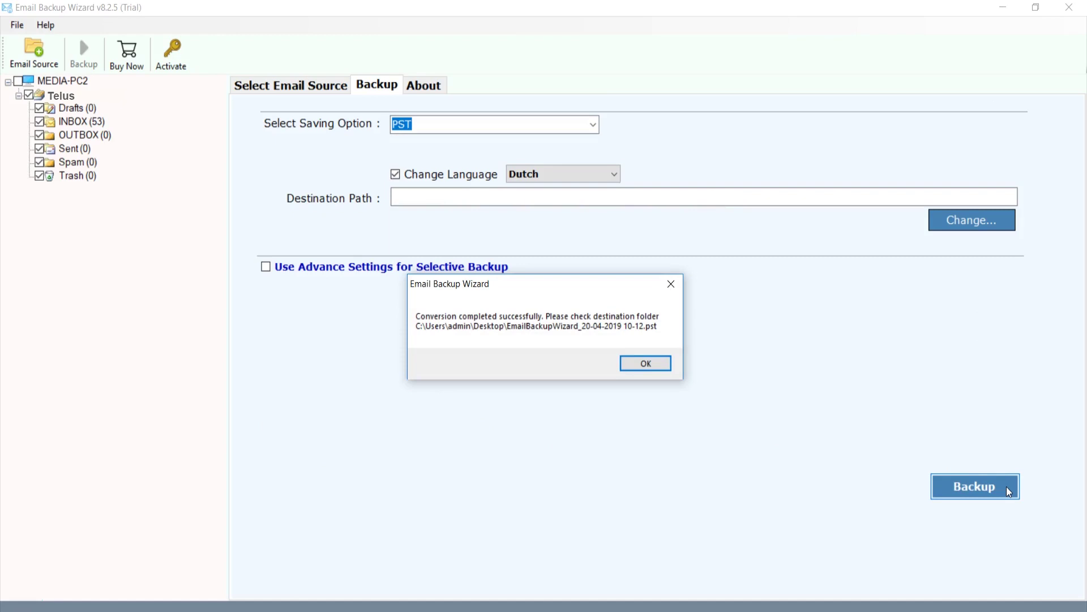
click(659, 363)
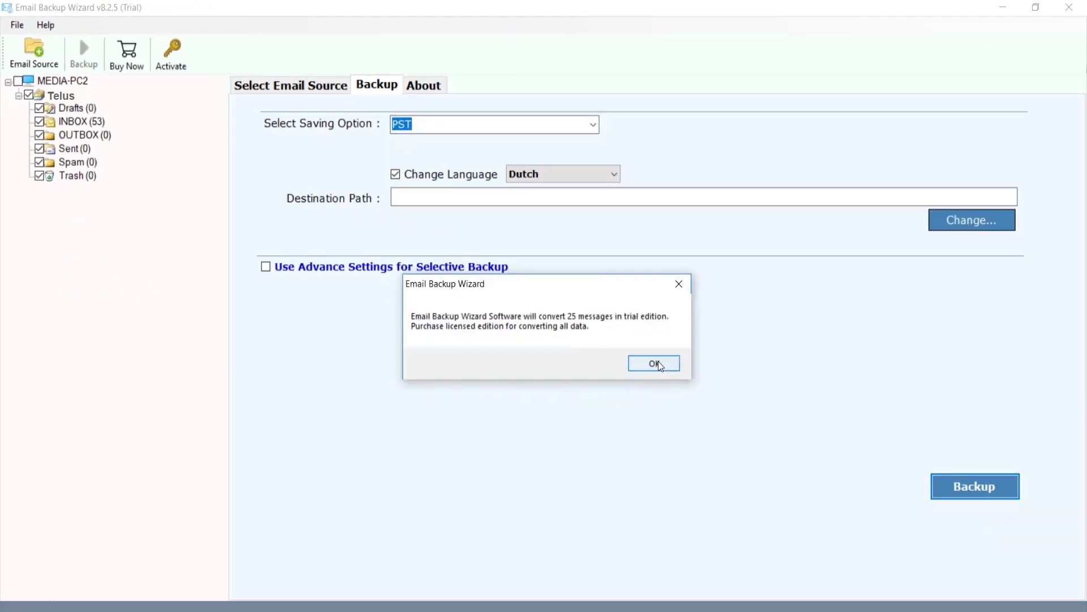
click(654, 363)
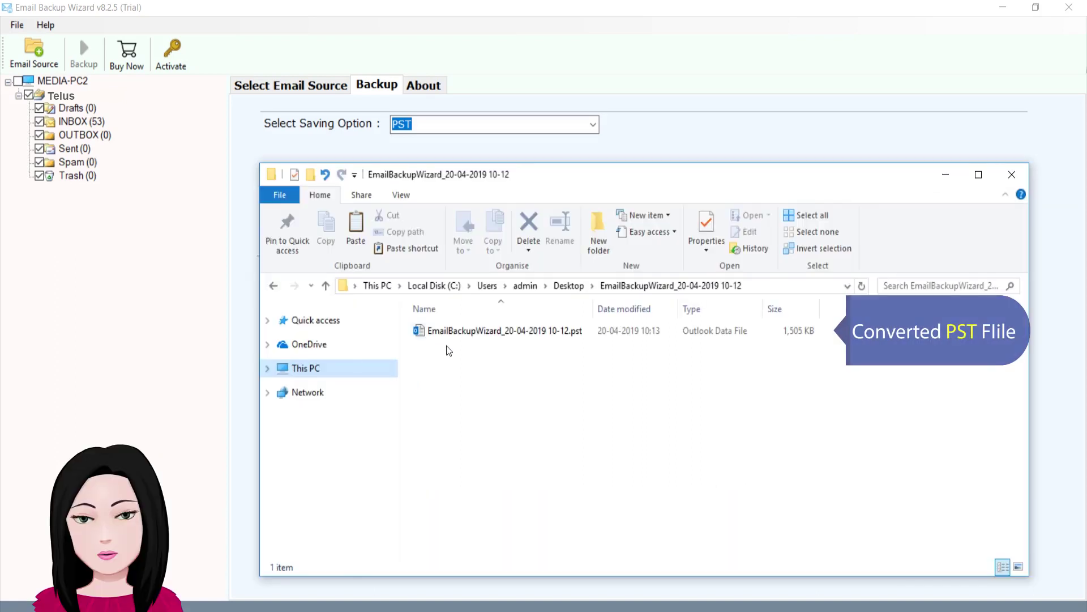
Select the converted 1,505 KB PST file in its Desktop destination folder
click(450, 334)
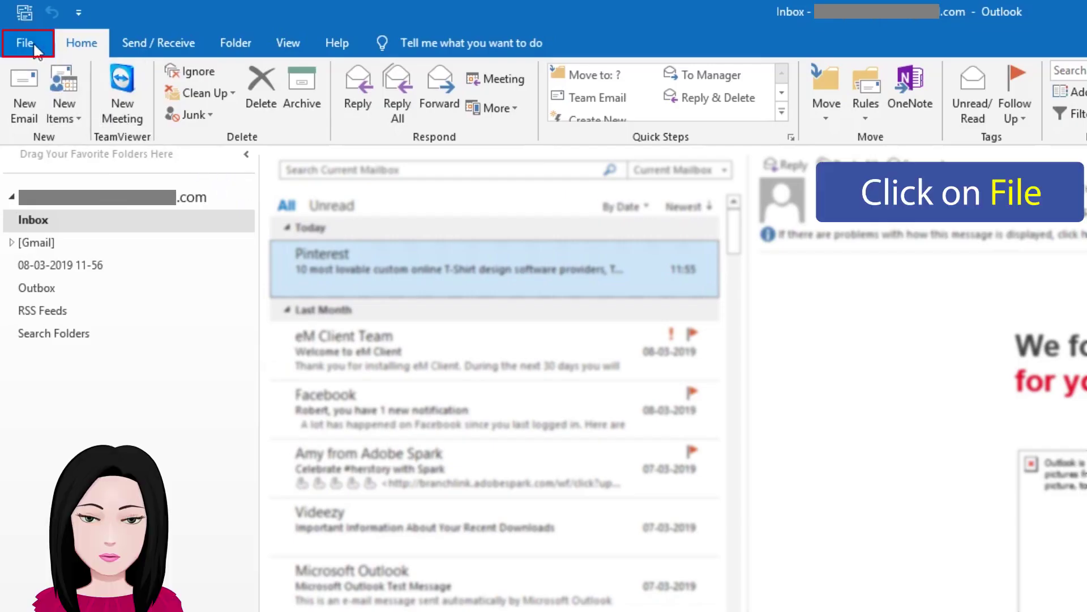
Go to Outlook's File menu and show the Open & Export page
click(34, 46)
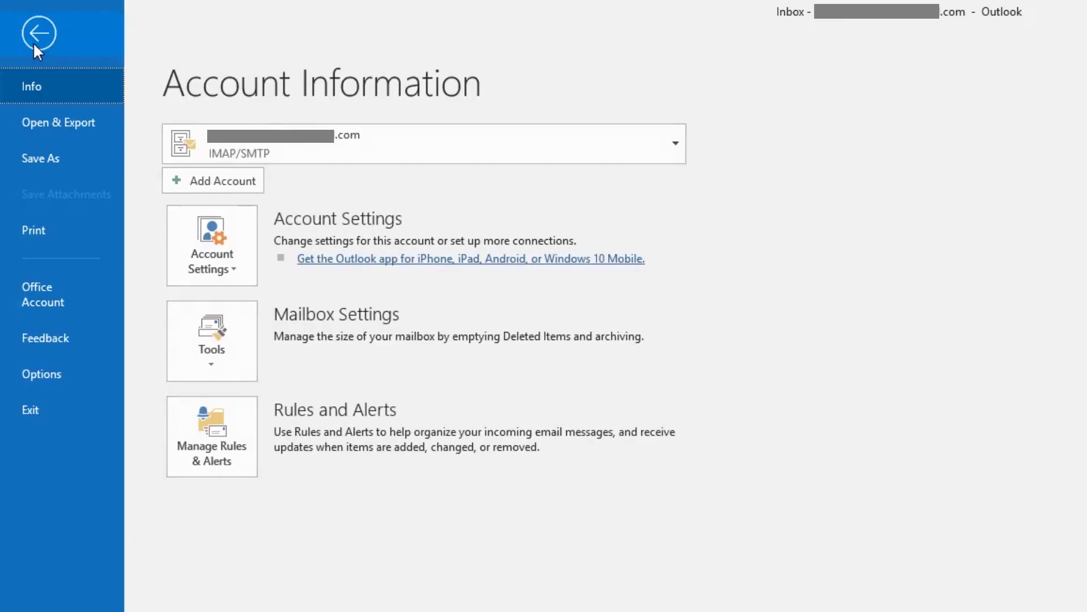
click(98, 124)
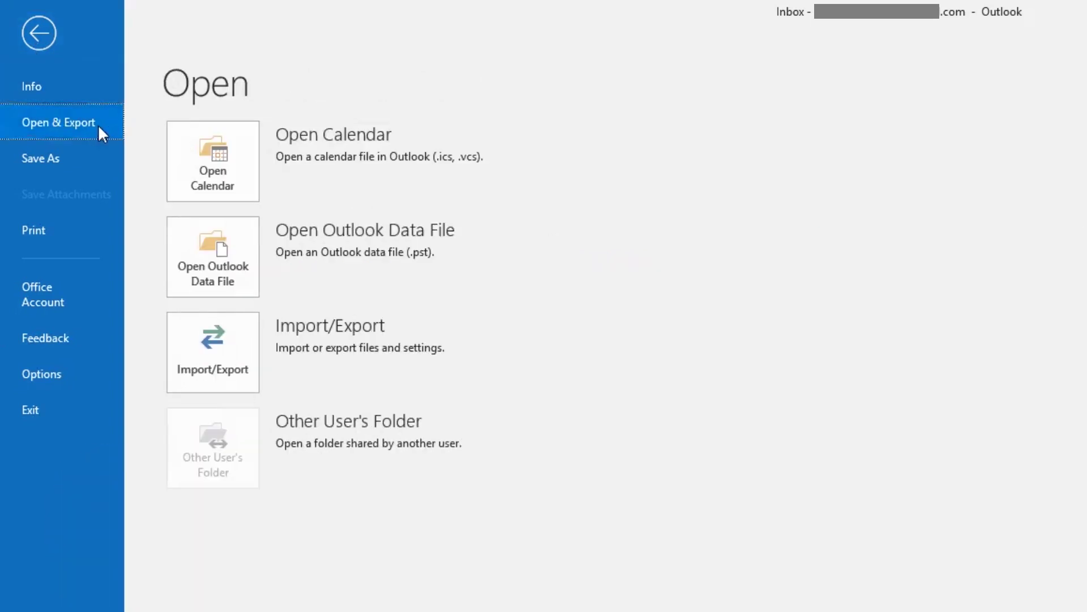
click(186, 241)
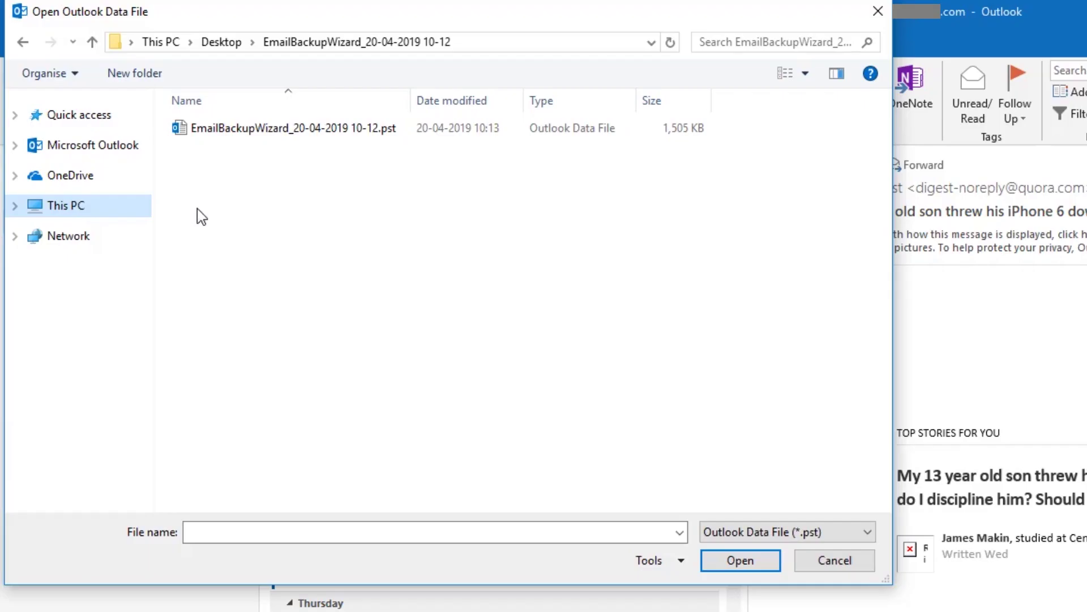
click(229, 131)
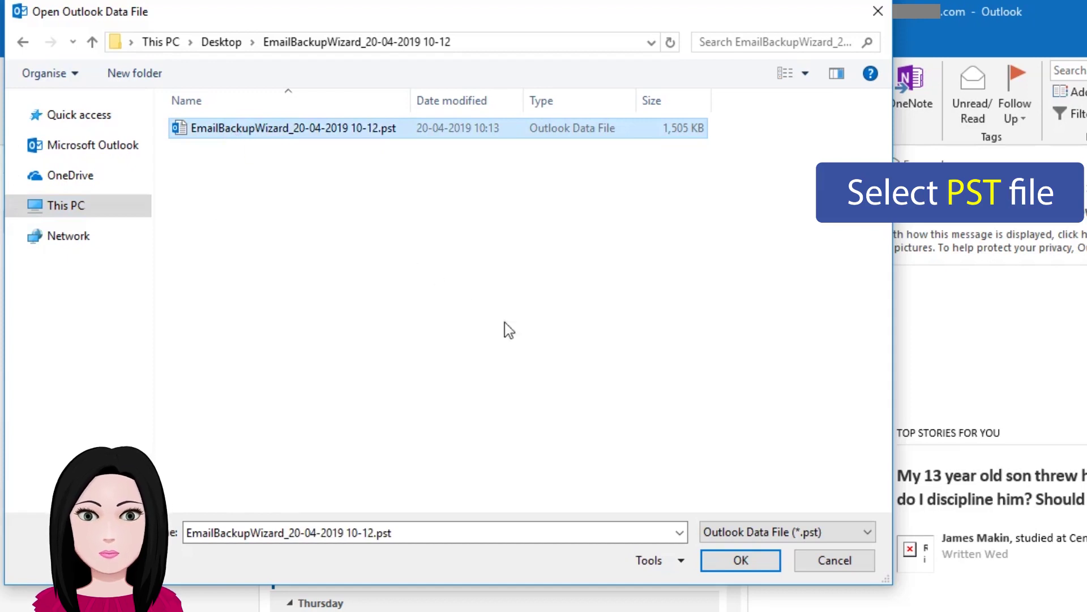
click(742, 561)
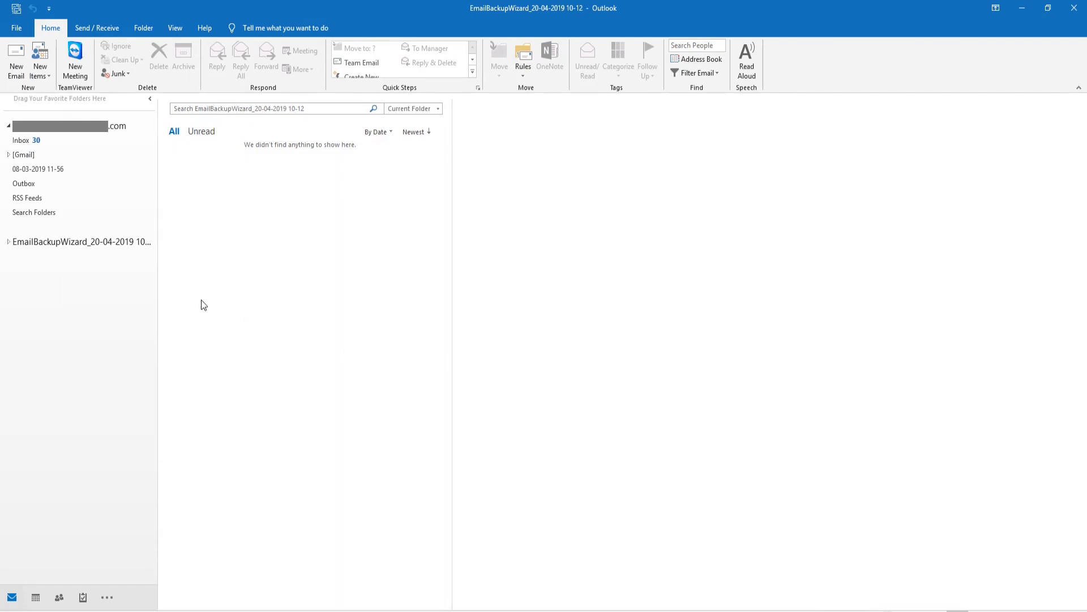
Expand the EmailBackupWizard data file and show the converted emails in Postvak IN
click(9, 242)
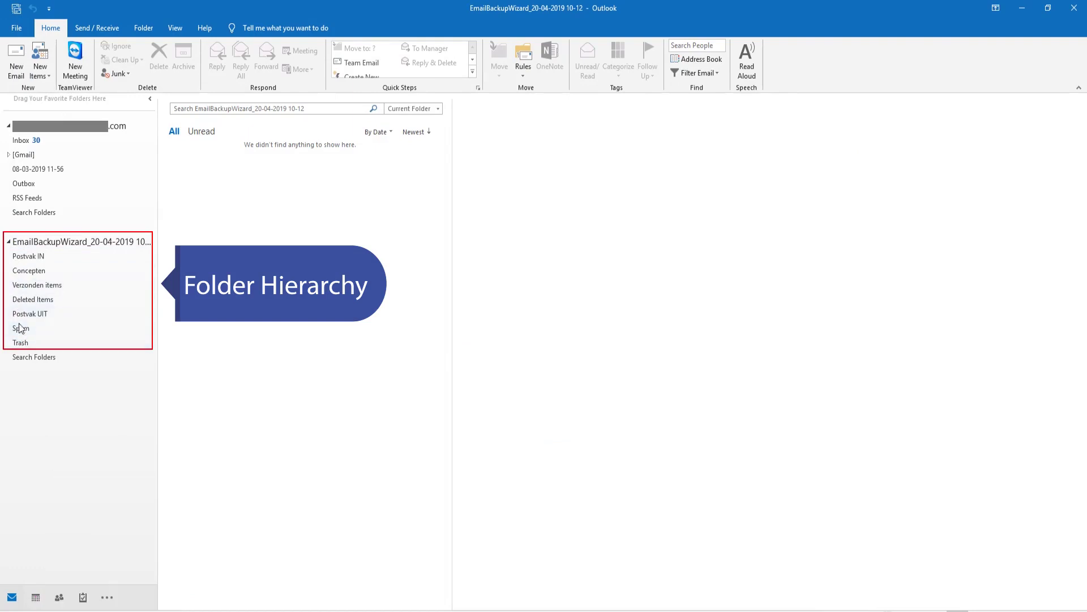
click(57, 256)
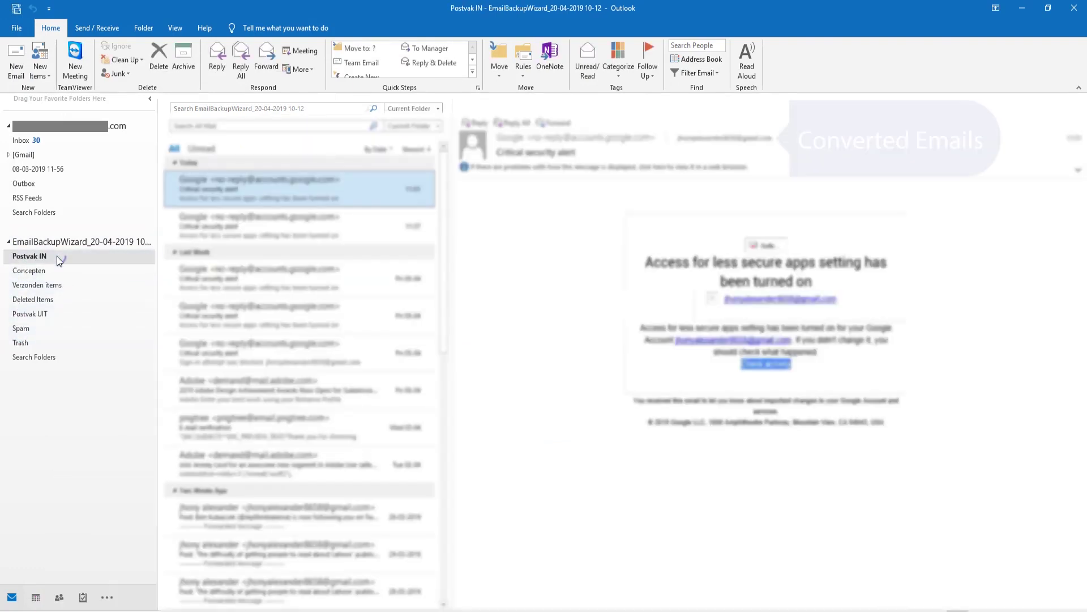